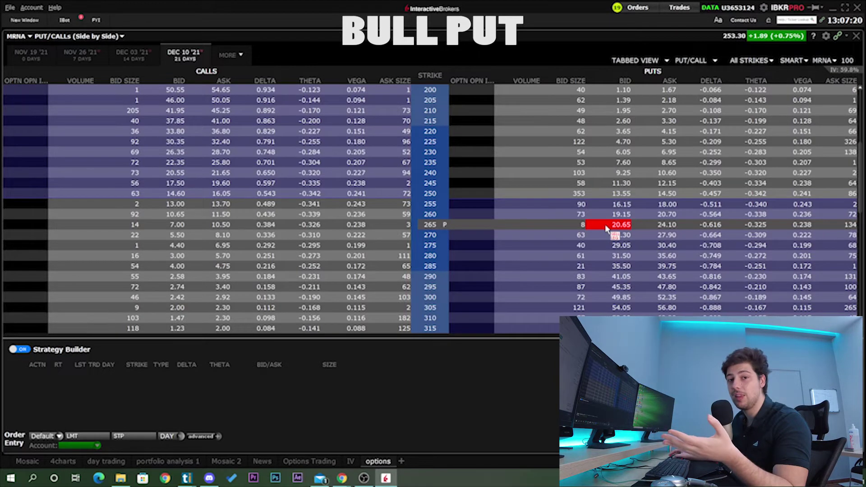
Step: Sell the Dec 10 '21 MRNA 265 put and buy the 235 put in Strategy Builder
left_click(605, 225)
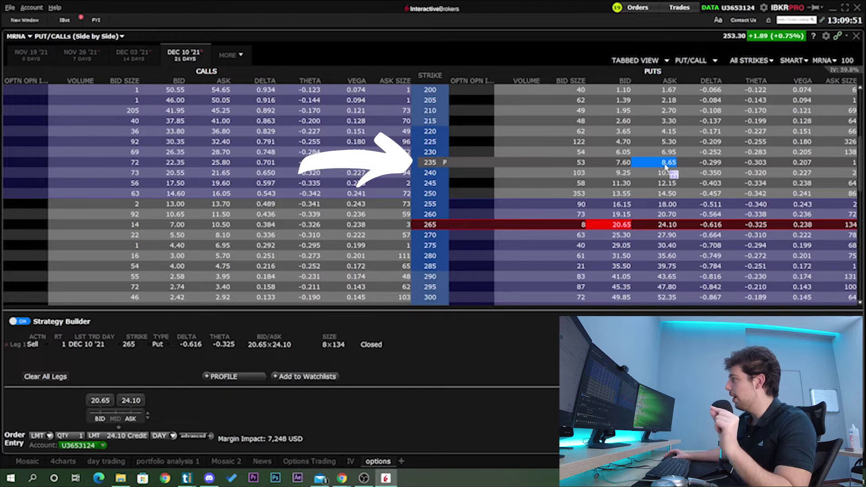
left_click(665, 163)
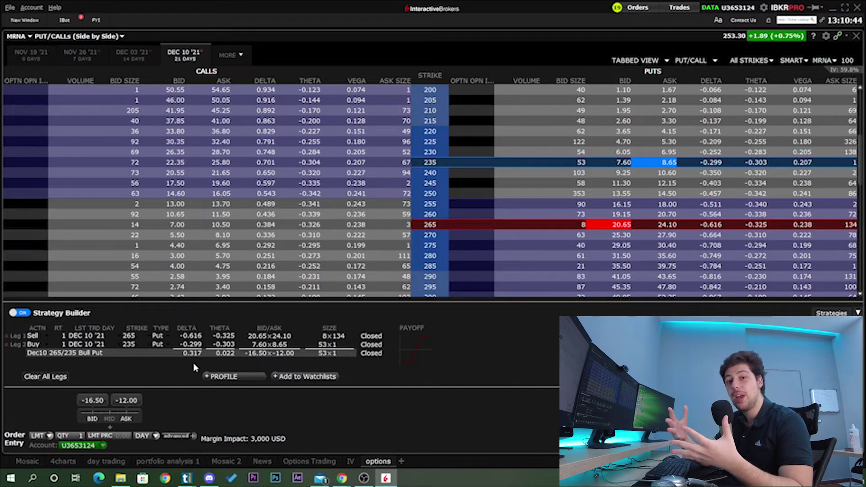
left_click(216, 378)
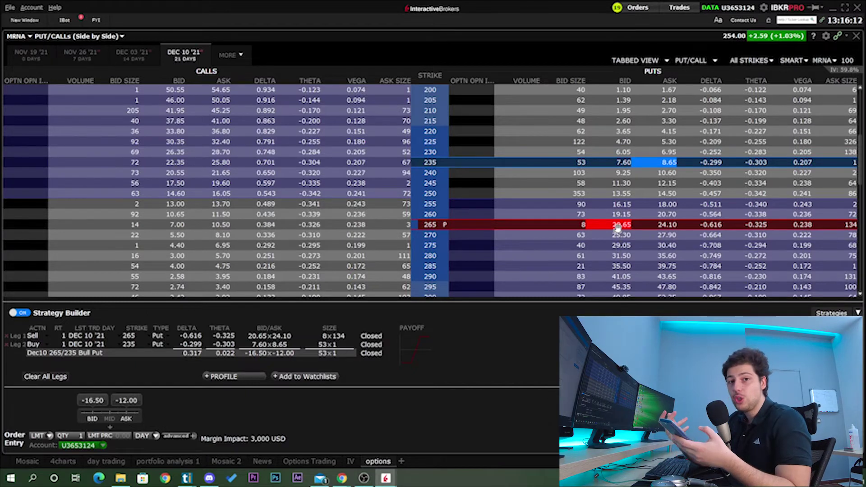
left_click_drag(618, 228, 674, 166)
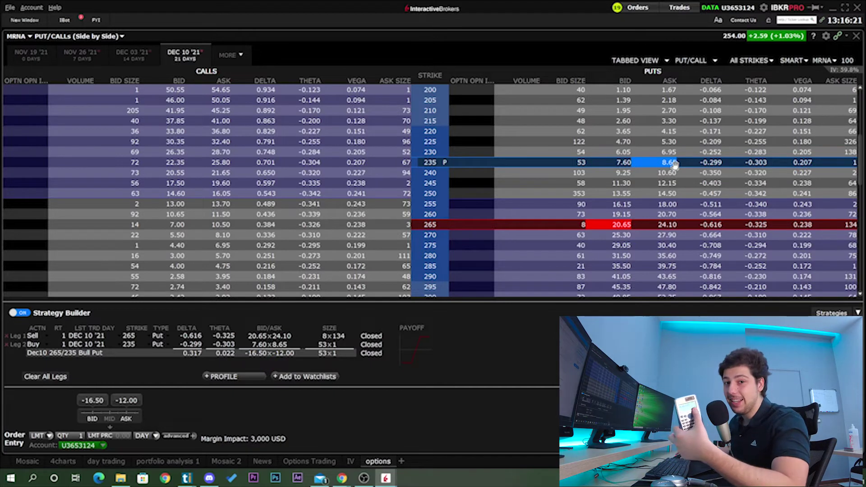
Step: Bring up the 265/235 bull put's performance profile and check its 1,200 max return
left_click(224, 376)
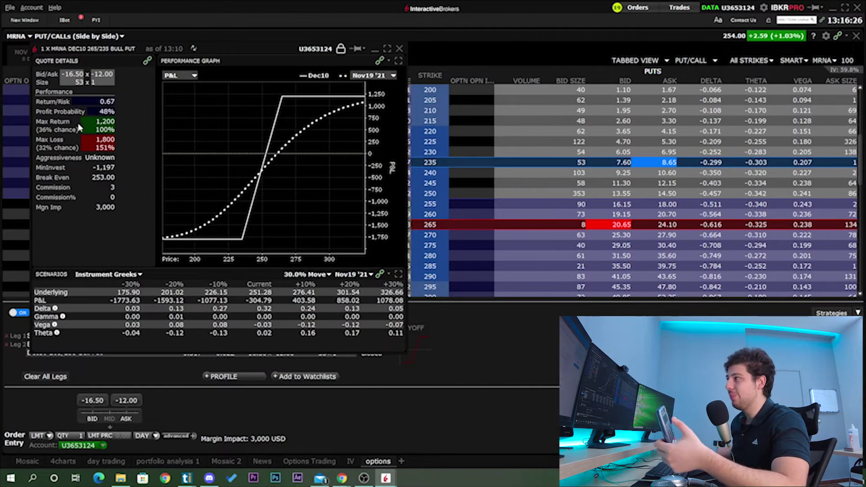
mouse_move(96, 129)
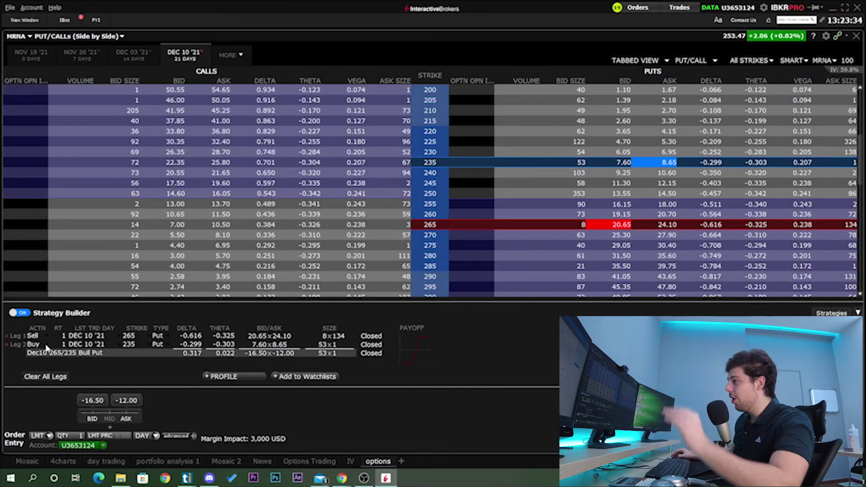
Step: Remove the 265/235 legs, then sell the 225 put and buy the 200 put
left_click(7, 335)
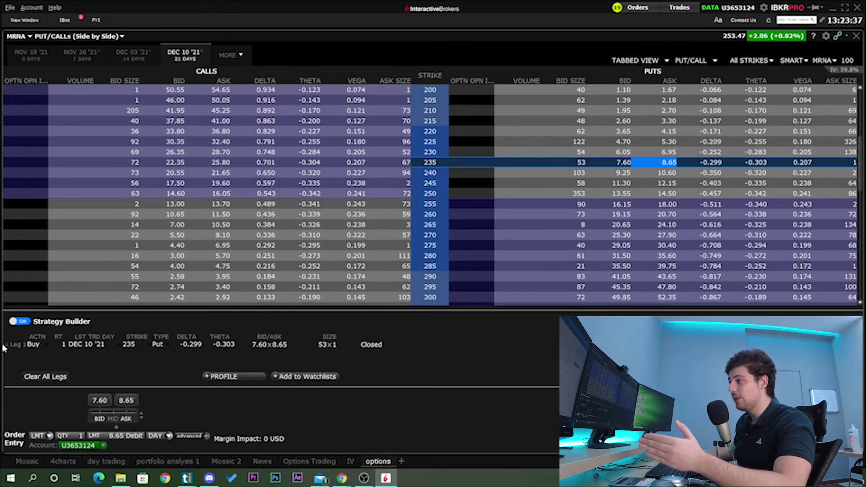
left_click(6, 346)
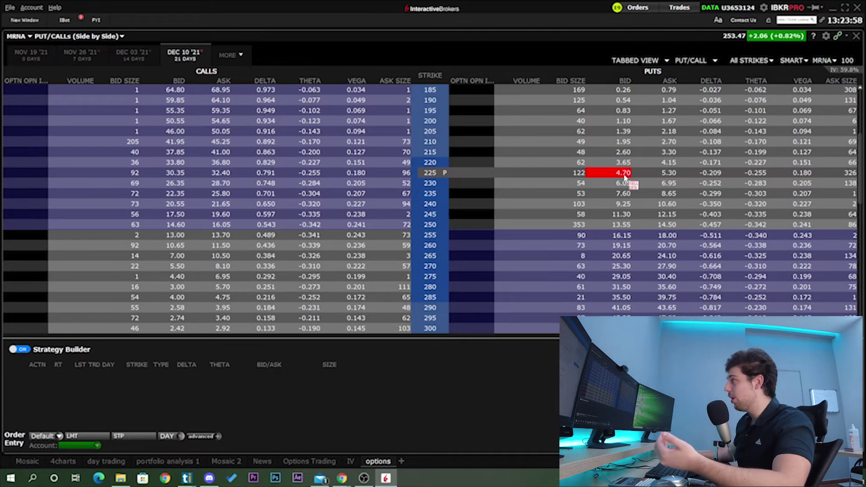
left_click(625, 173)
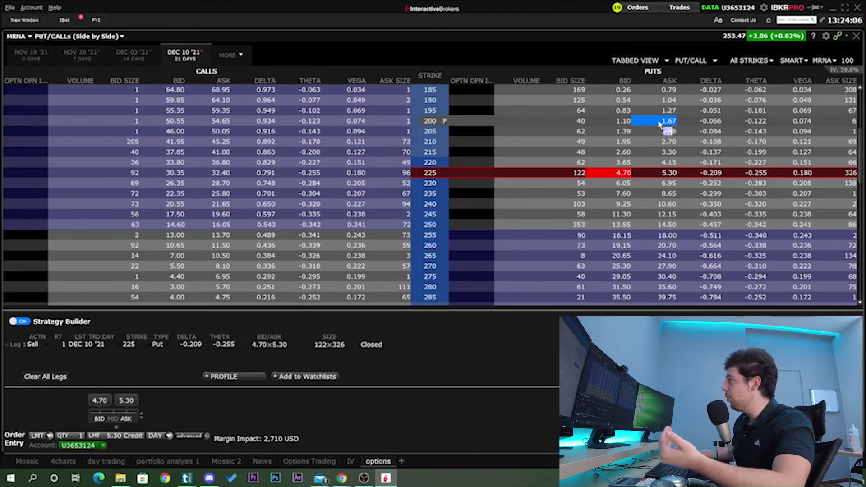
left_click(658, 120)
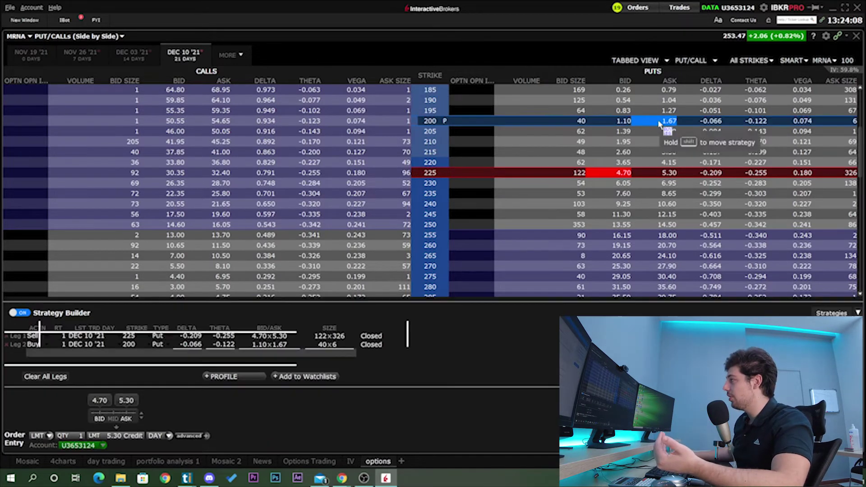
Step: Show the 225/200 bull put's performance profile
left_click(236, 375)
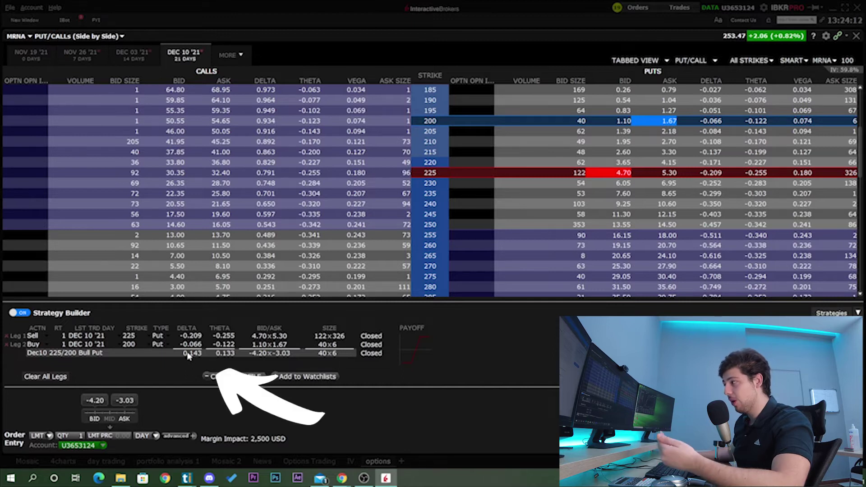
mouse_move(198, 357)
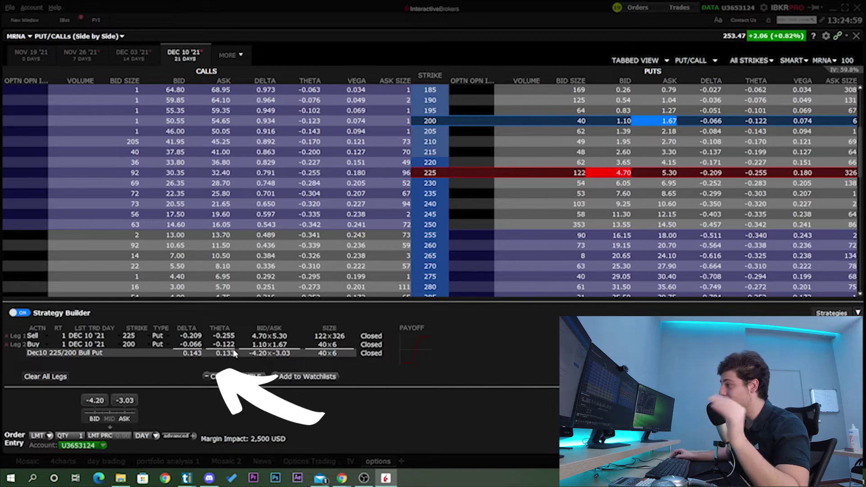
mouse_move(228, 359)
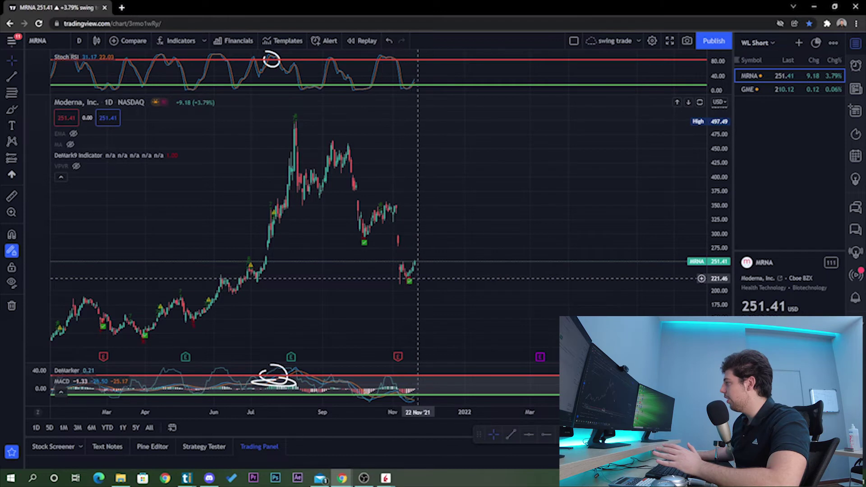
Step: Draw a horizontal line at 220.66 on the MRNA daily chart, then return to Trader Workstation
left_click(528, 434)
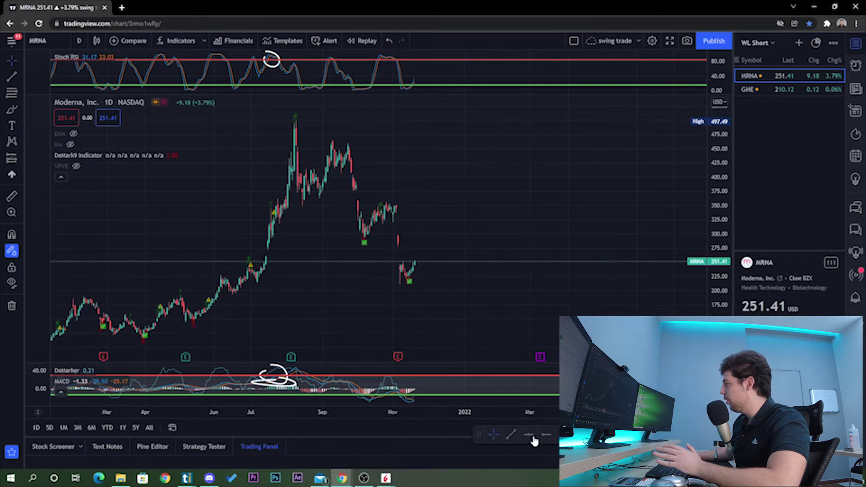
left_click(401, 279)
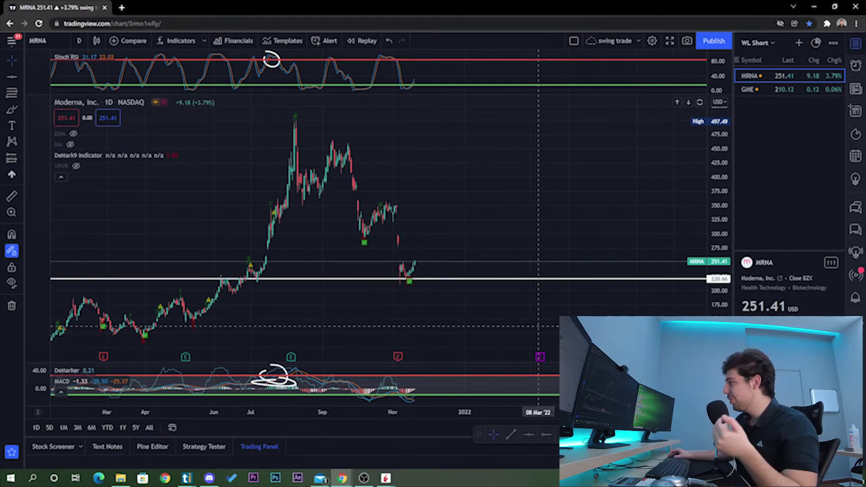
left_click(424, 279)
left_click_drag(425, 283, 422, 284)
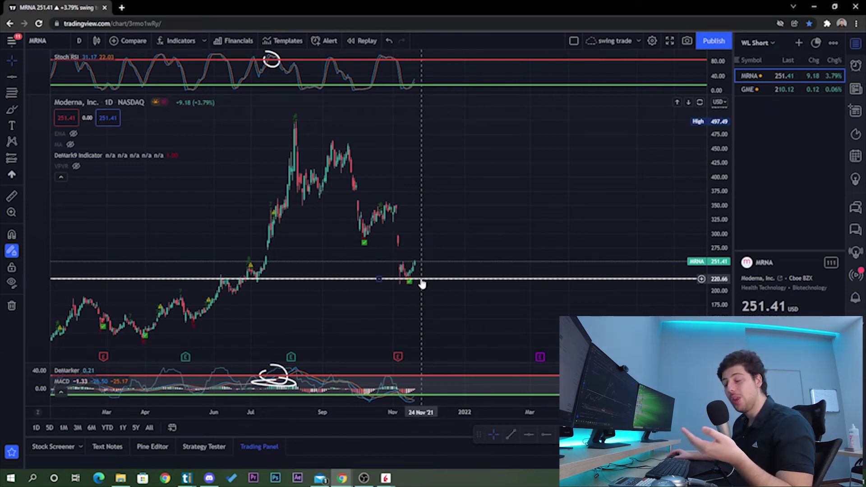
mouse_move(381, 474)
left_click(354, 439)
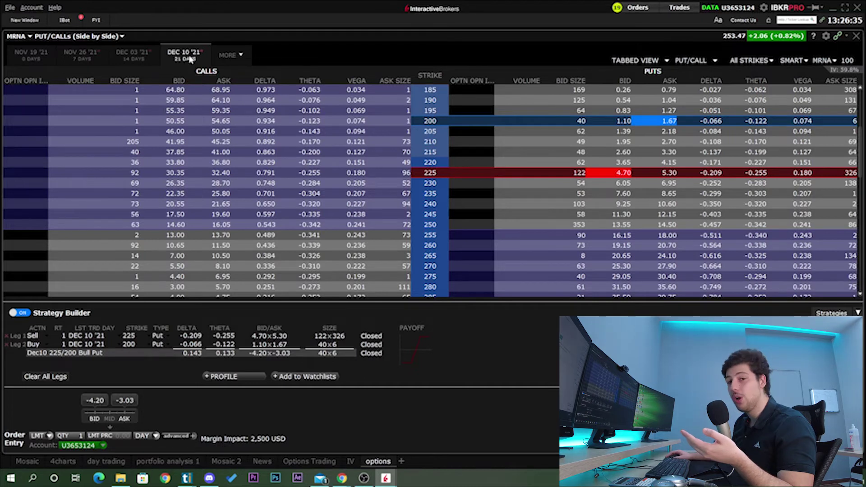
Step: Show the 225/200 profile (303 max return, 221.97 break-even), then bring the TradingView chart forward
left_click(221, 376)
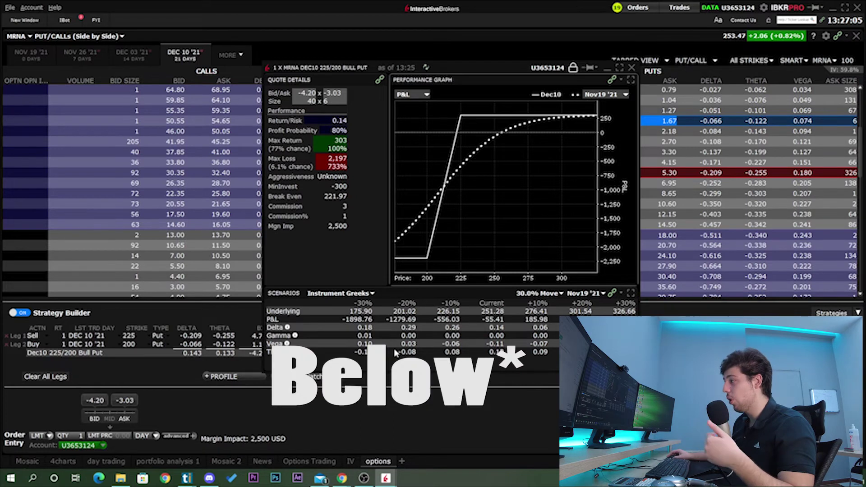
mouse_move(337, 484)
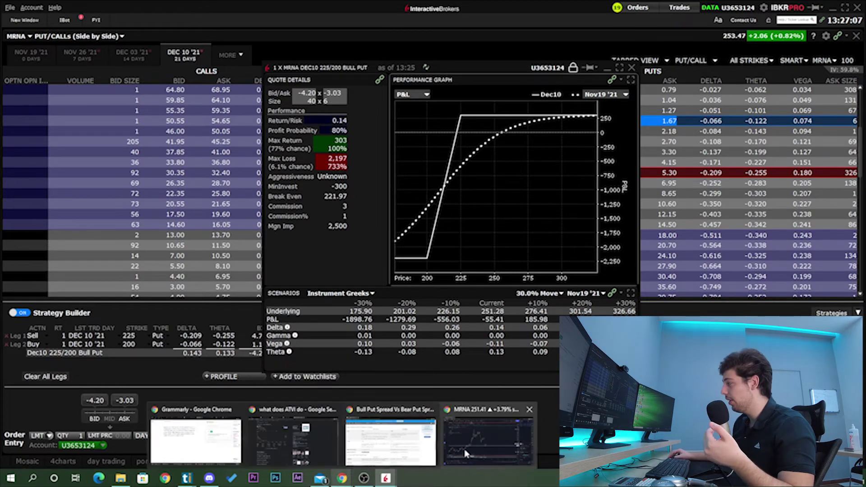
left_click(488, 440)
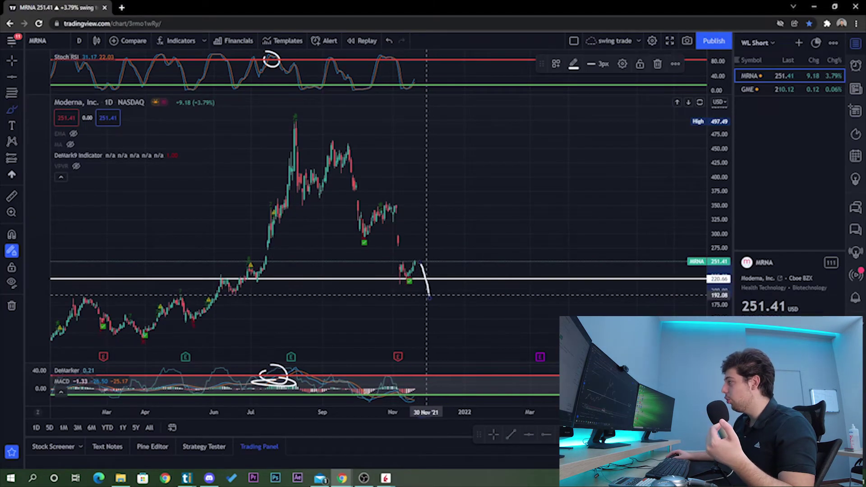
Step: Brush downward arrows below the 220.66 line, zooming out for a longer drop stroke
left_click_drag(424, 292, 436, 293)
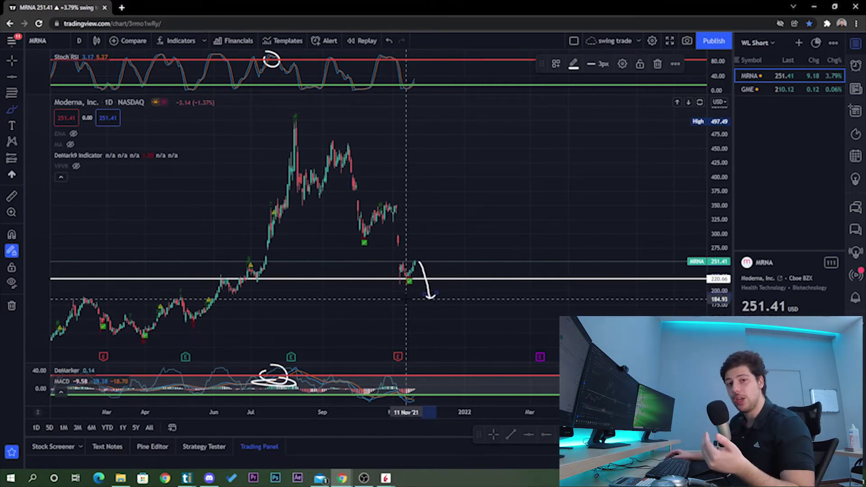
scroll(412, 301, "down", 5)
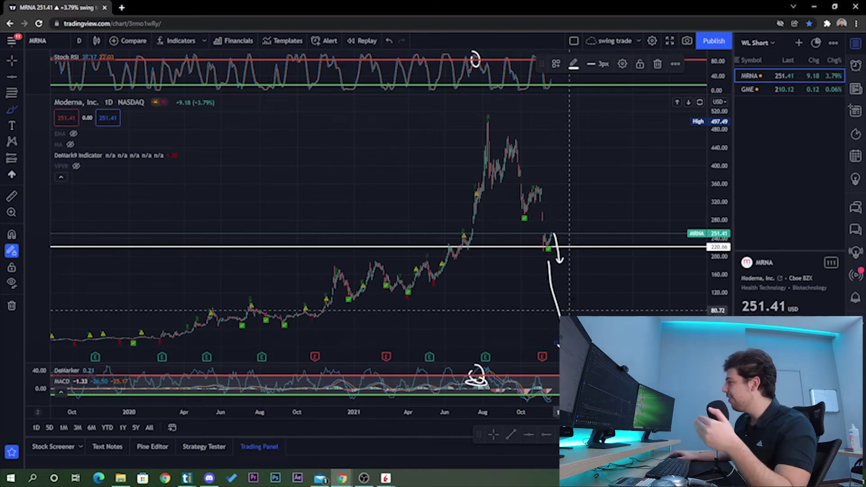
left_click_drag(570, 264, 584, 315)
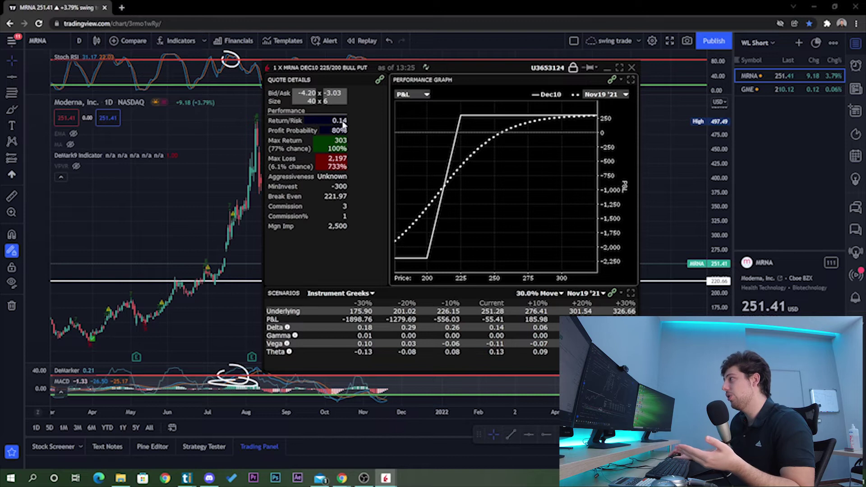
Step: Close the floating performance profile window
mouse_move(343, 124)
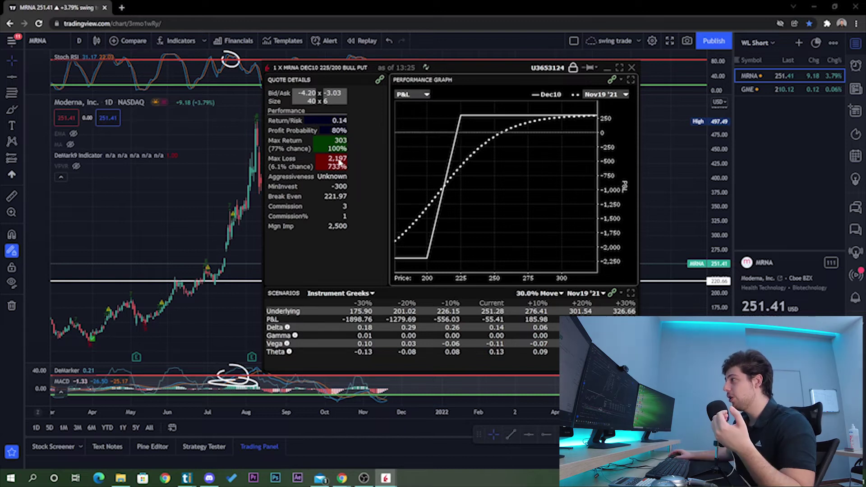
mouse_move(336, 150)
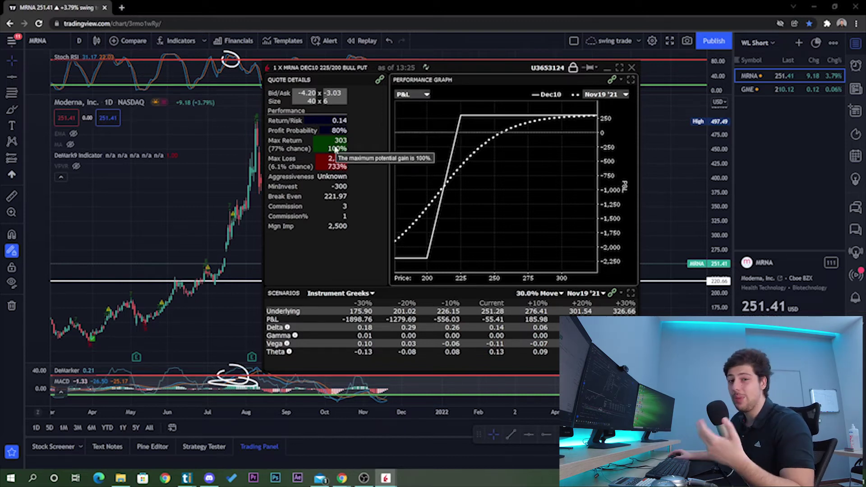
left_click(631, 68)
Step: Return to the Dec 10 '21 option chain and scroll to the 250–300 put strikes
mouse_move(387, 482)
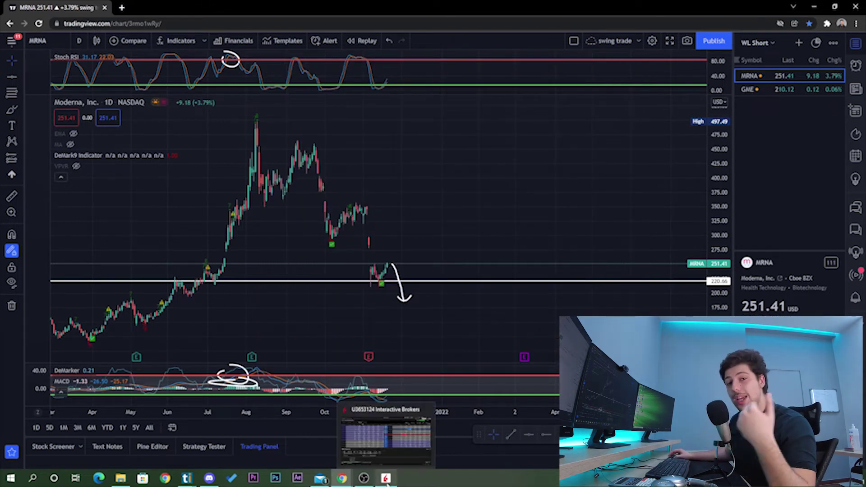
left_click(386, 478)
left_click(4, 336)
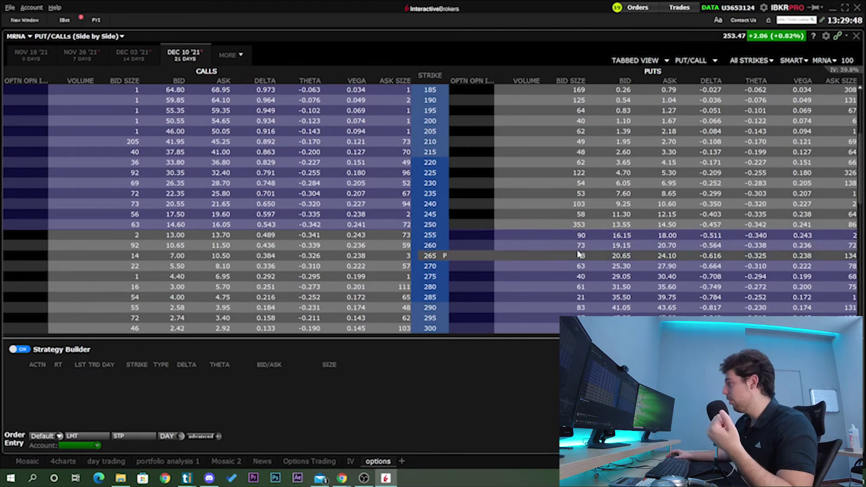
scroll(446, 243, "down", 5)
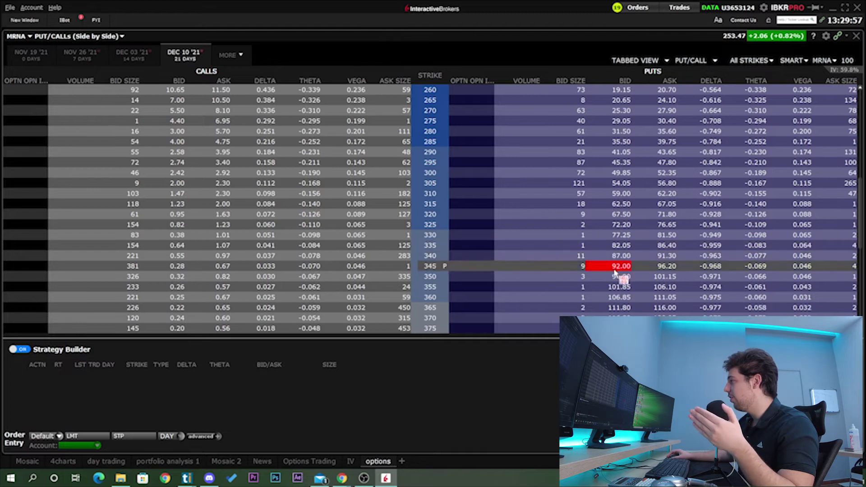
Step: Sell the Dec 10 350 put, buy the 300 put, and show the spread's P&L profile
left_click(614, 276)
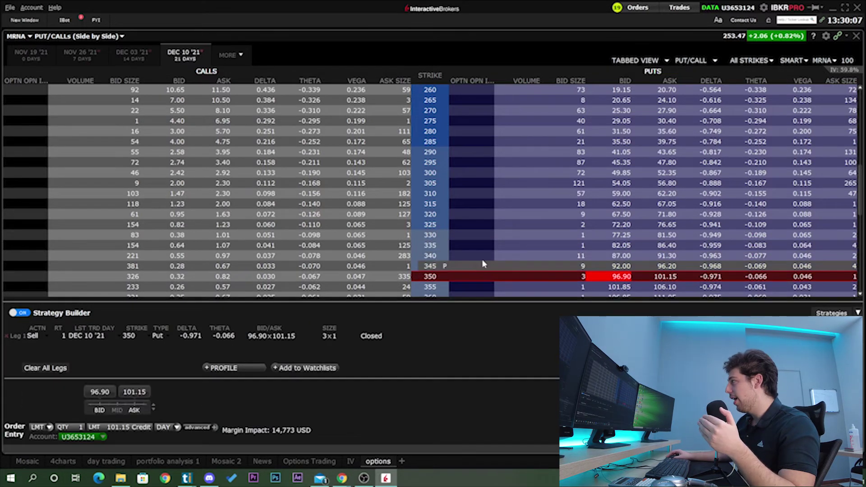
left_click(649, 175)
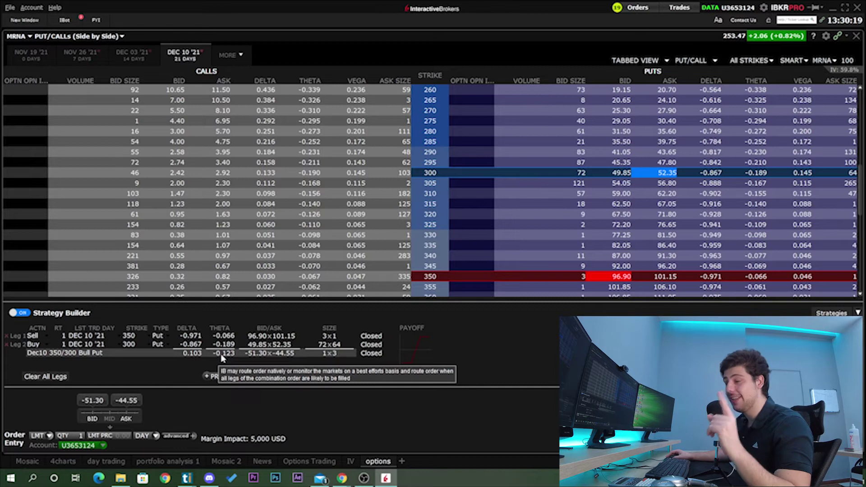
left_click(228, 377)
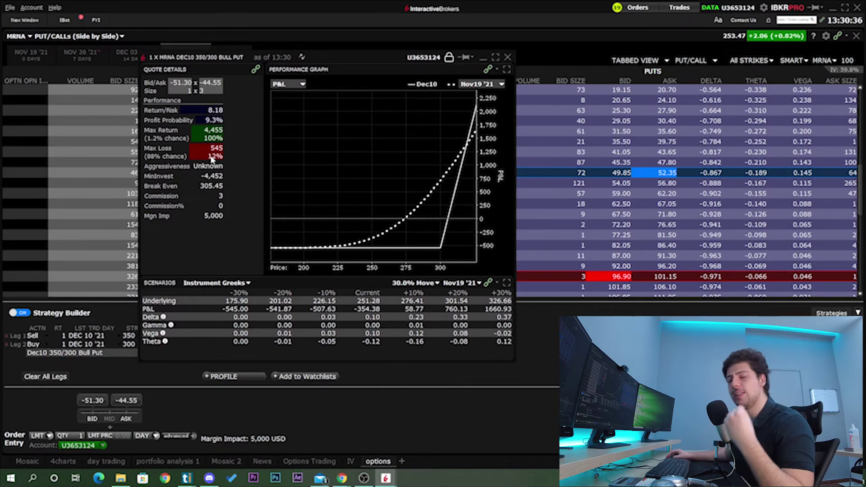
Step: Review the 350/300 bull put's 545 max loss and 4,455 max return
mouse_move(217, 156)
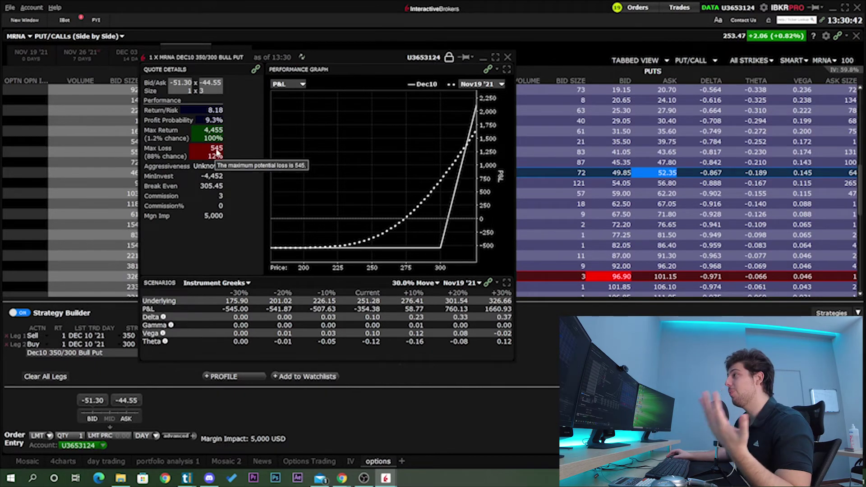
mouse_move(216, 133)
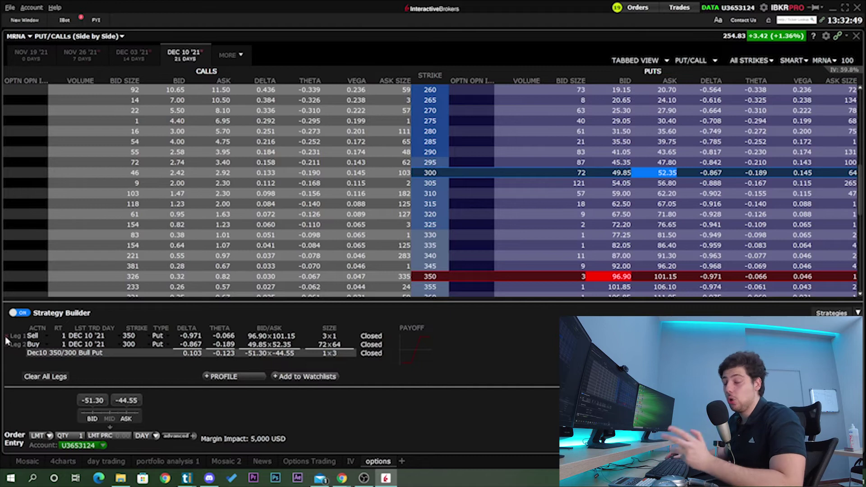
Step: Clear both legs, switch the chain to the Sep 16 '22 expiry, and sell the 400 put
left_click(6, 336)
left_click(7, 336)
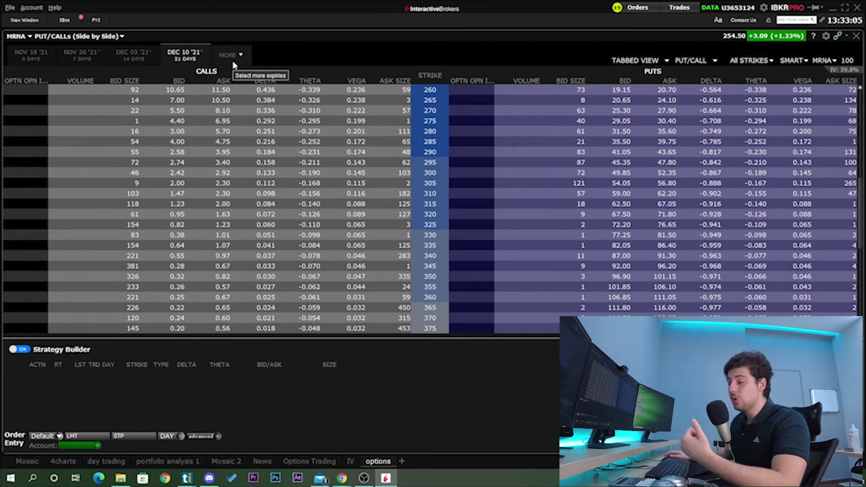
left_click(233, 64)
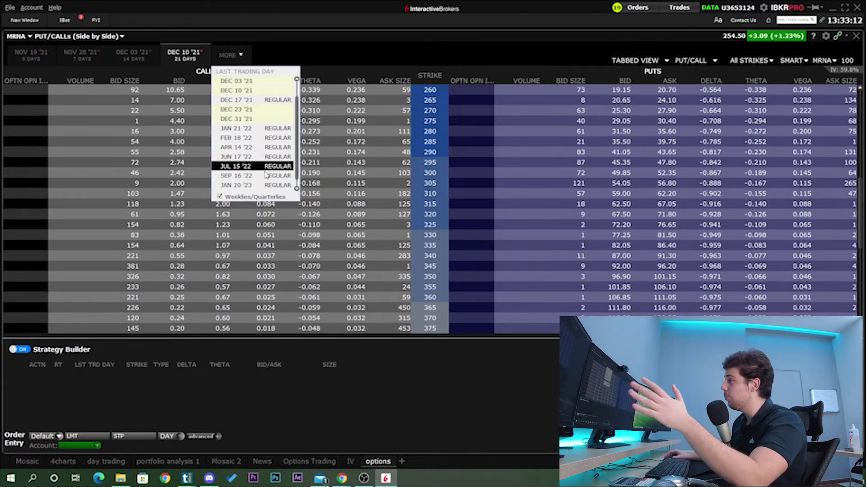
left_click(266, 167)
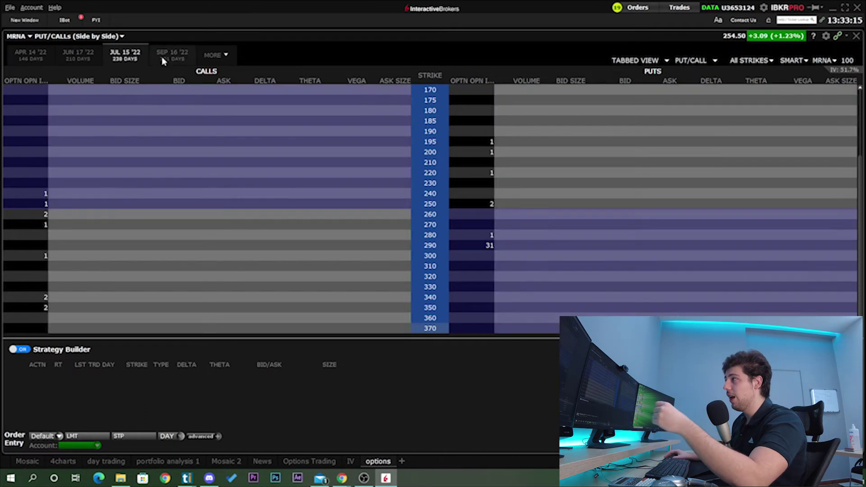
left_click(172, 55)
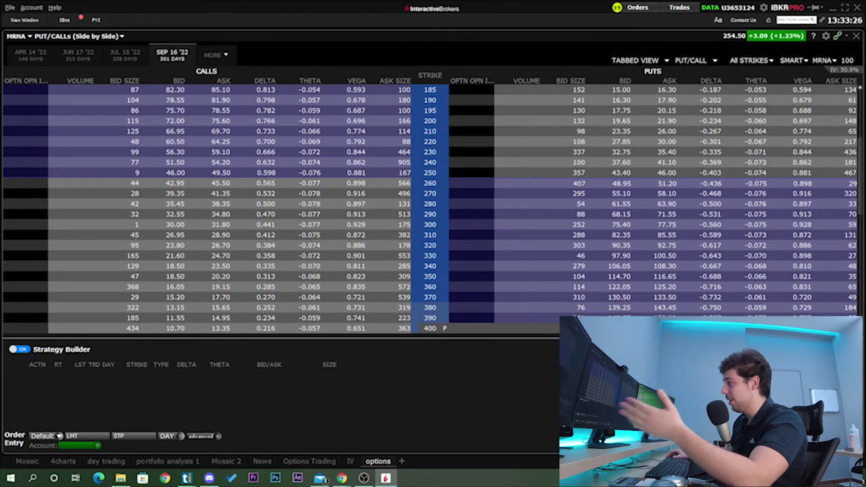
left_click(619, 329)
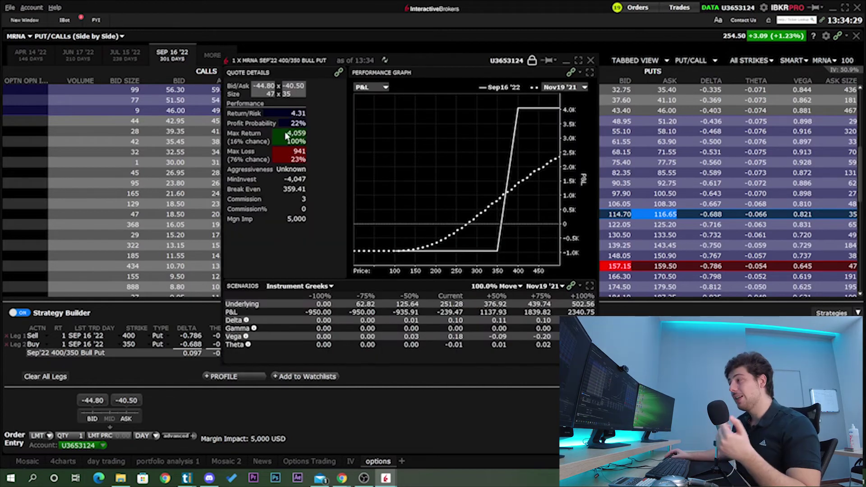
Step: Review the Sep'22 400/350 bull put's profile: 4,059 max return and 941 max loss
mouse_move(287, 136)
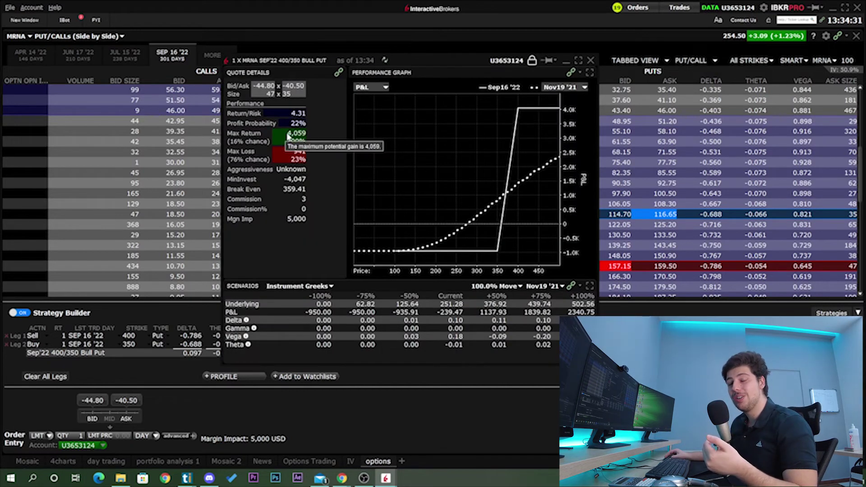
mouse_move(300, 159)
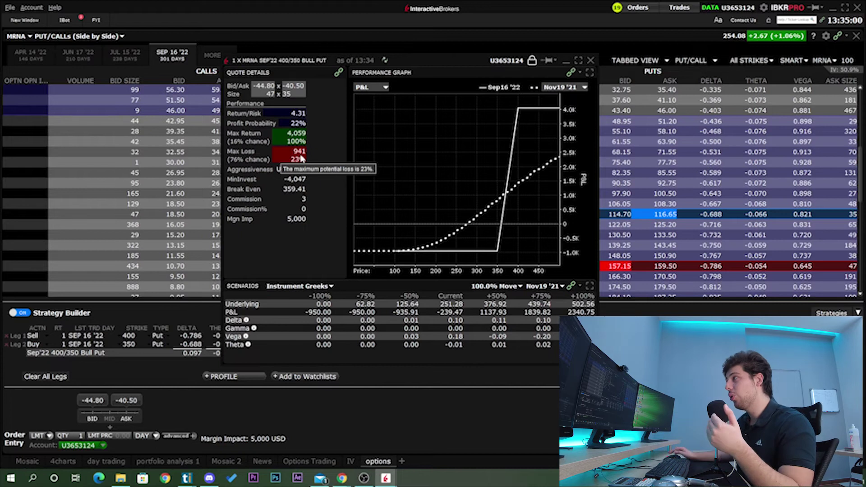
mouse_move(295, 134)
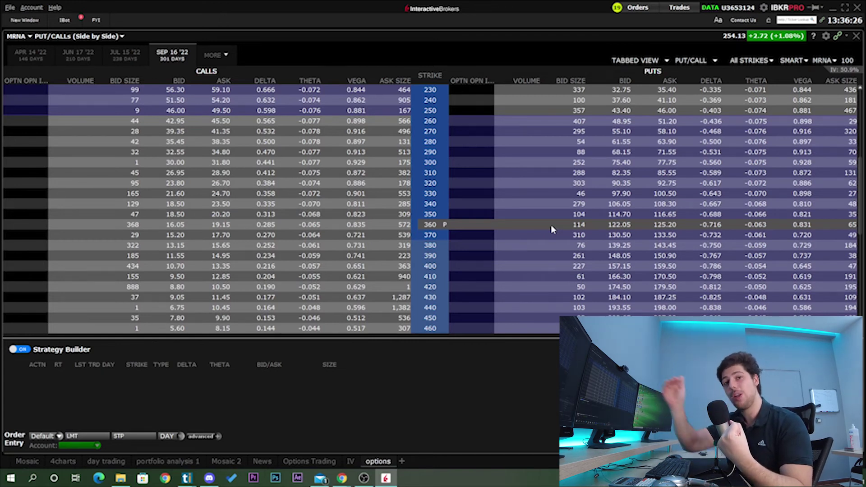
Step: Stage a Sep'22 bull put selling the 300 put and buying the 200 put, and view its profile
scroll(617, 289, "up", 4)
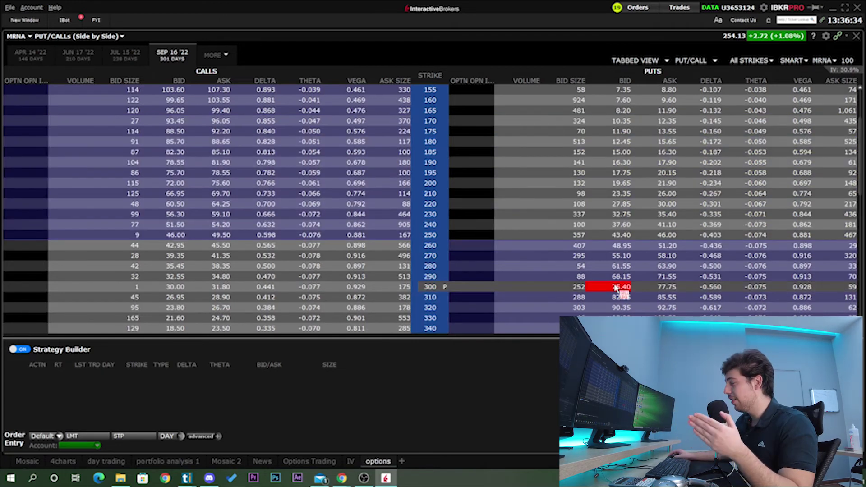
left_click(616, 287)
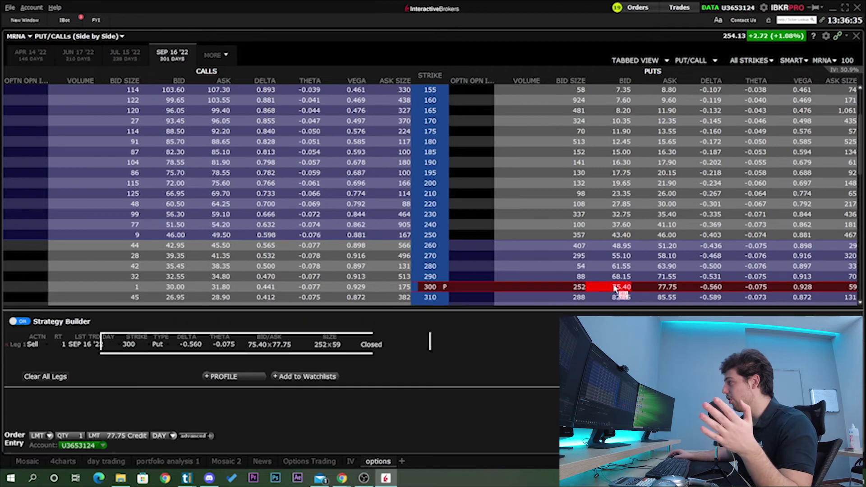
left_click(667, 183)
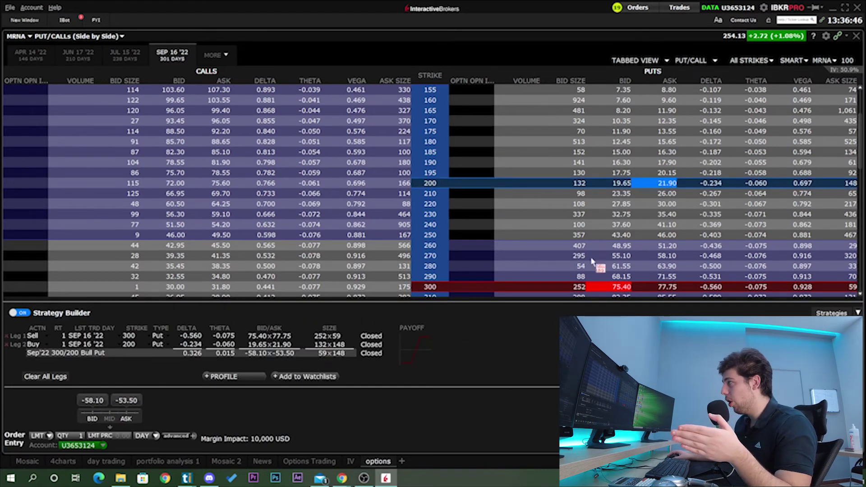
left_click(217, 377)
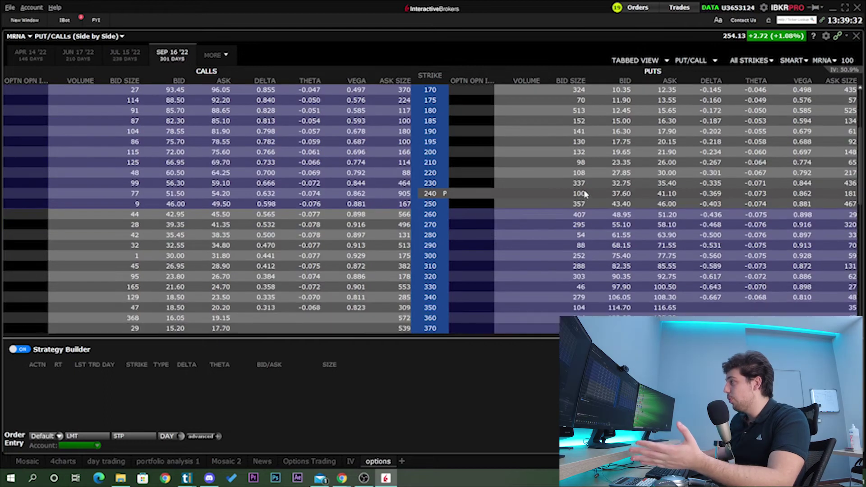
Step: Buy the Sep 16 '22 250 put at 46.00 and note its 20,390 max return and 4,610 max loss
left_click(666, 204)
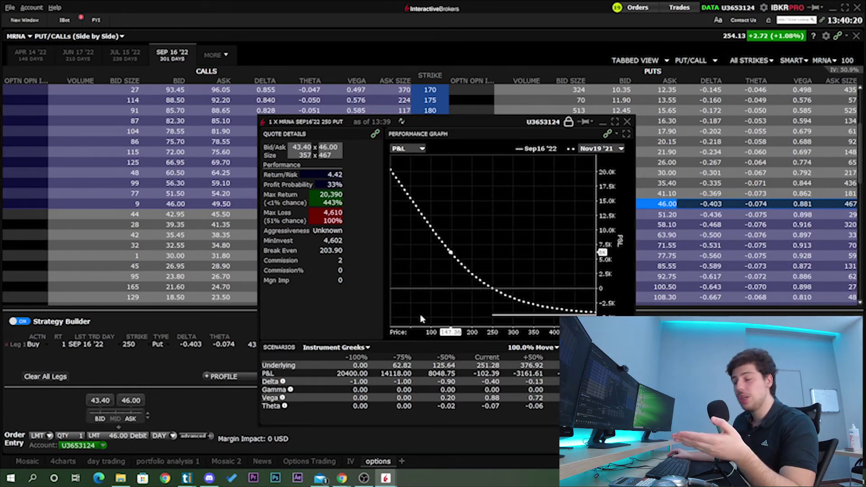
mouse_move(339, 198)
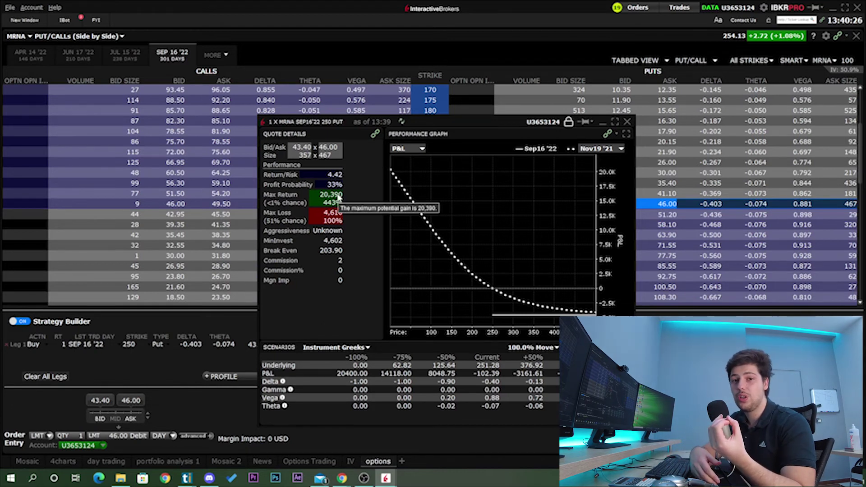
mouse_move(336, 223)
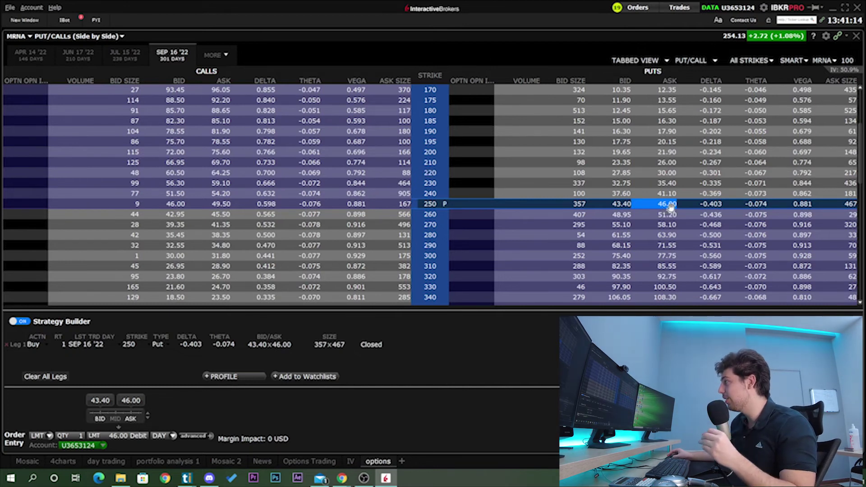
Step: Sell the 230 put against the long 250 put, showing 672 max return, 1,328 max loss, 236.72 break-even
left_click_drag(666, 208, 616, 188)
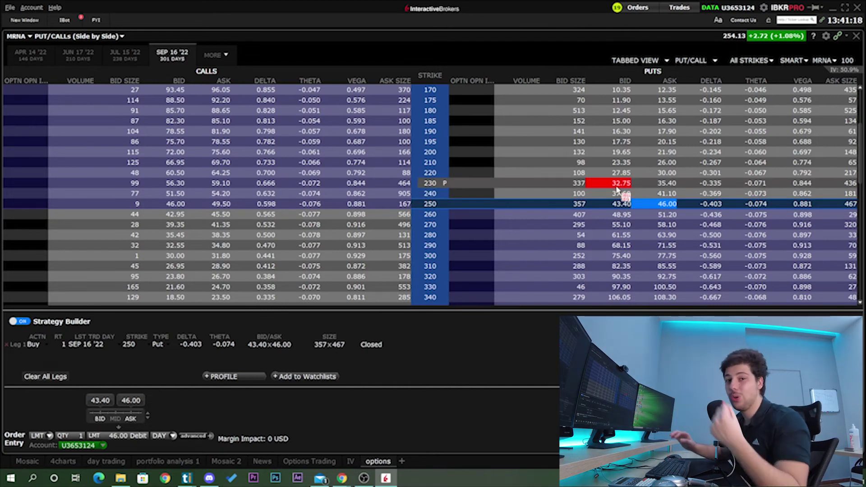
left_click(616, 188)
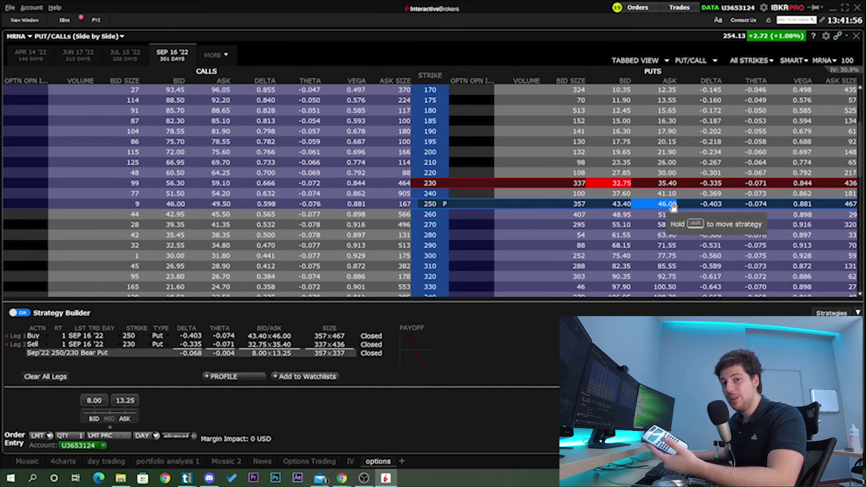
left_click_drag(667, 207, 627, 193)
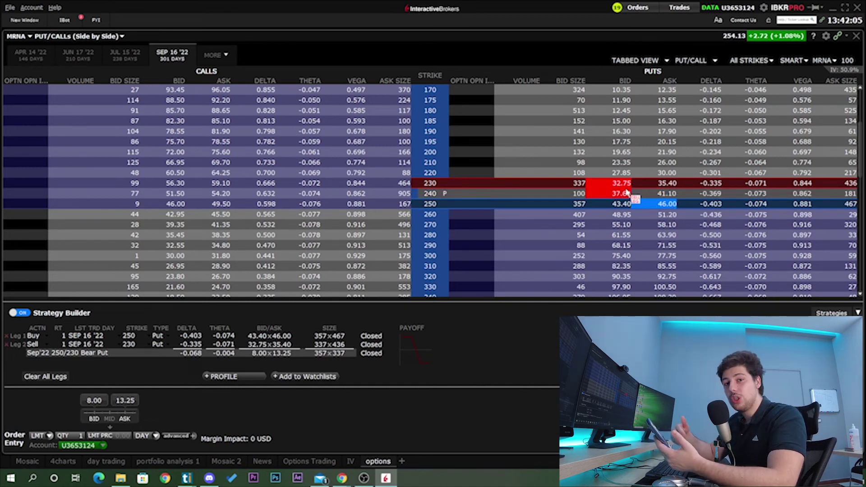
left_click_drag(627, 193, 627, 193)
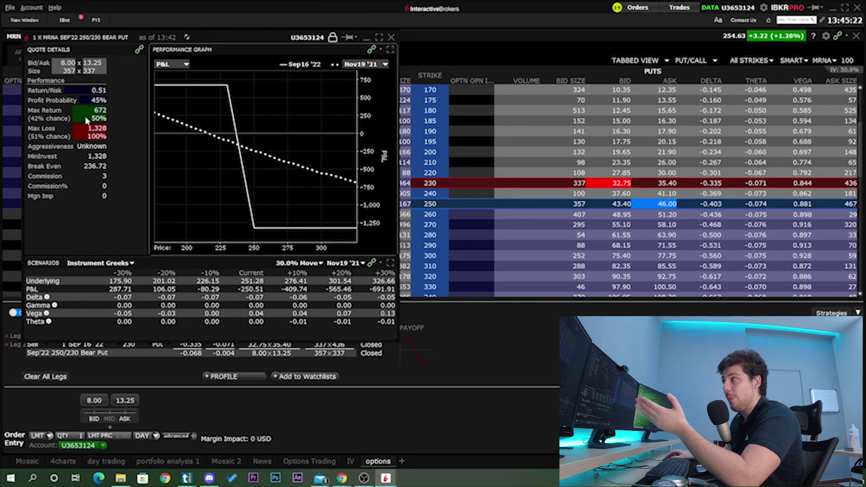
Step: Check the 250/230 bear put's 672 max gain and 1,328 max loss, and compare with the MRNA chart in TradingView
mouse_move(98, 115)
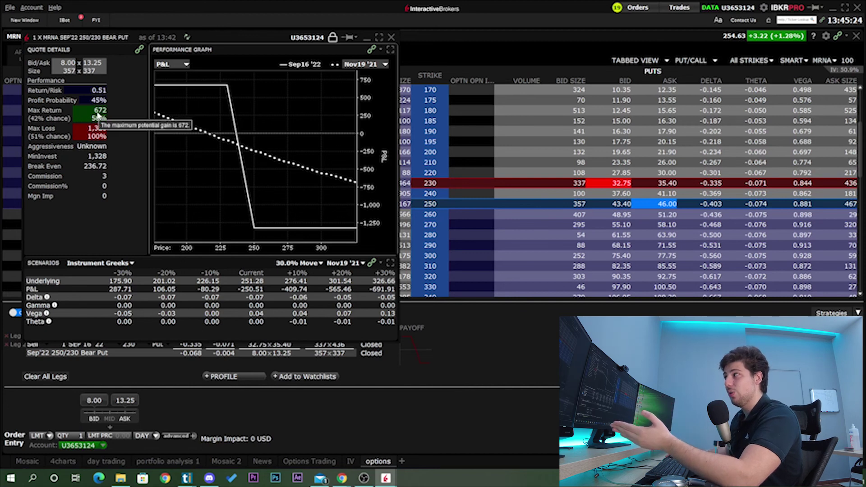
mouse_move(105, 132)
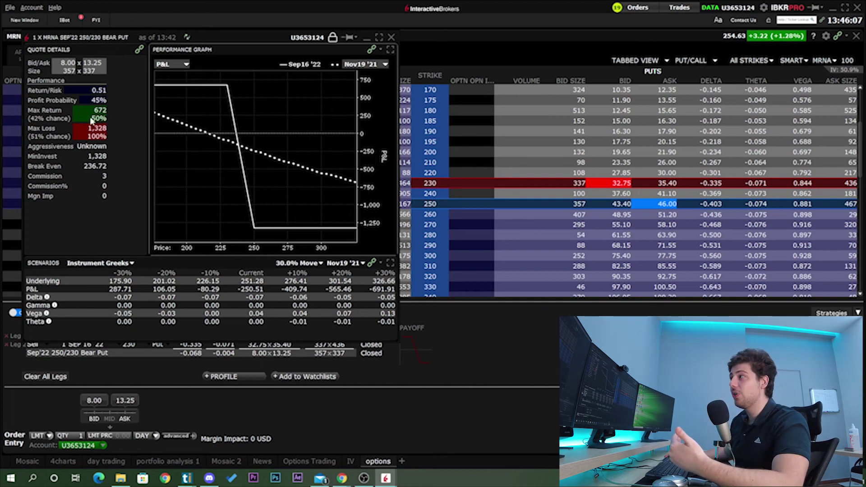
mouse_move(90, 111)
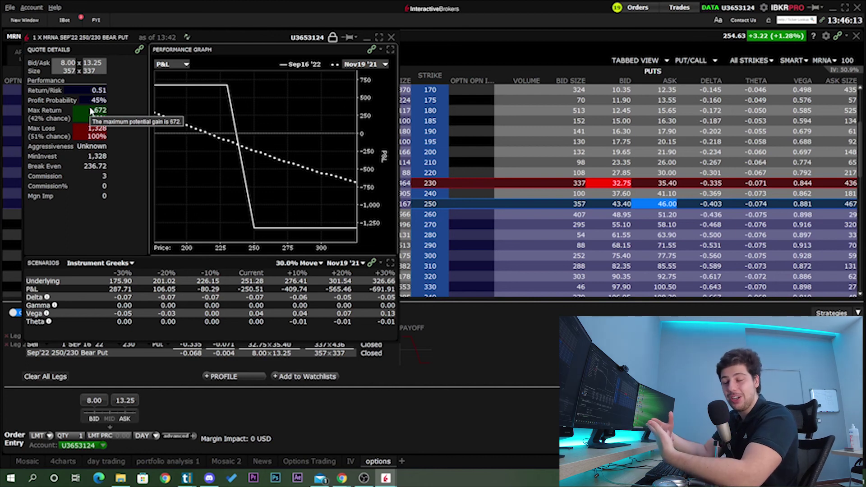
key("alt+Tab")
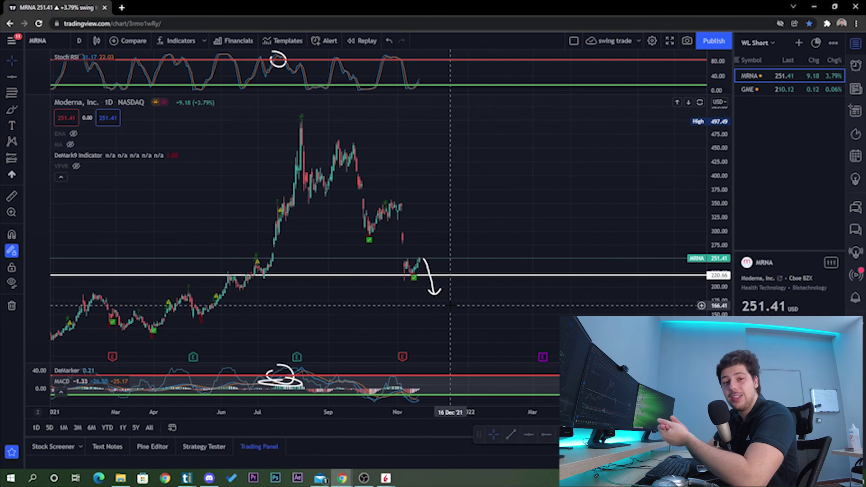
key("alt+Tab")
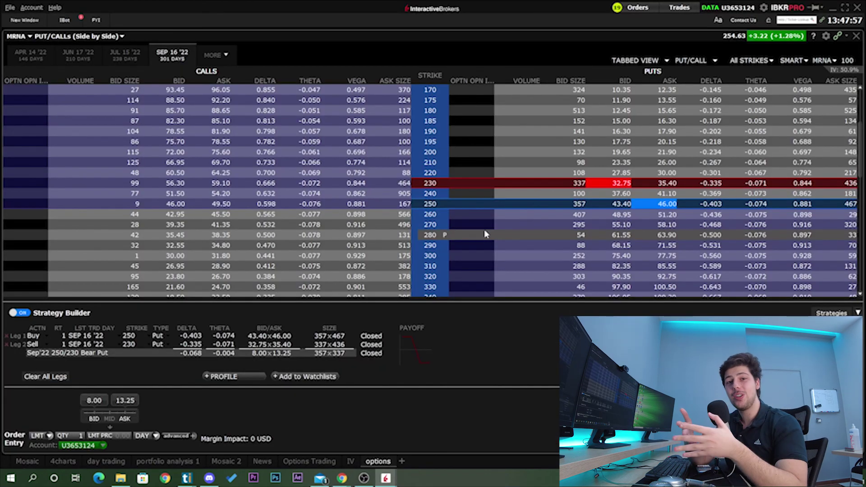